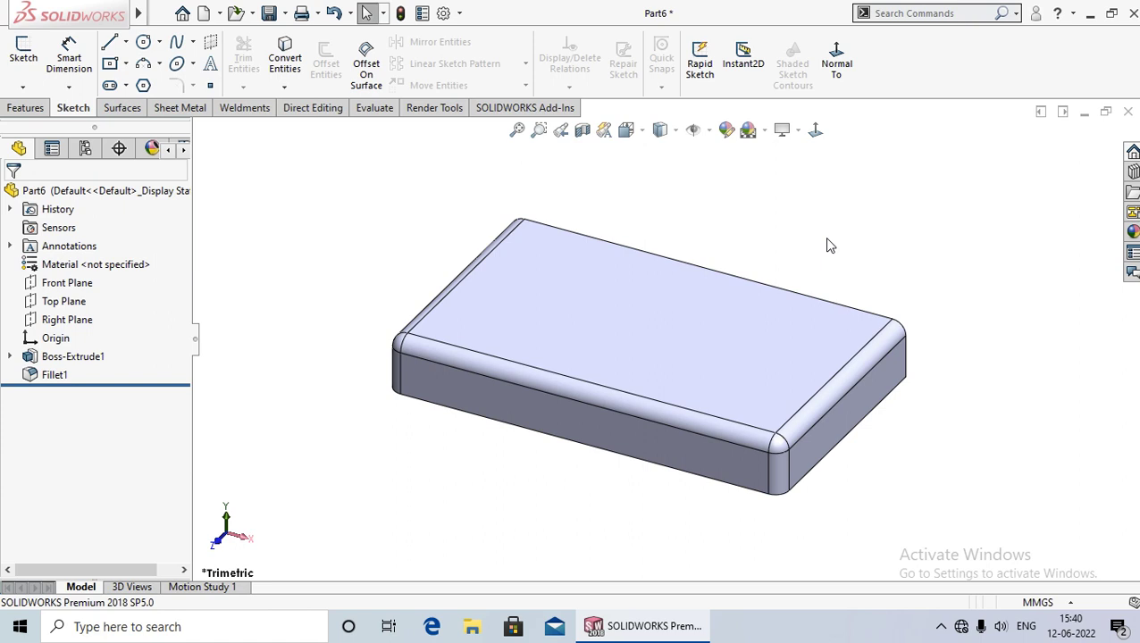
# Delete the existing Fillet1 so the block's edges are sharp again.
pyautogui.rightClick(65, 375)
pyautogui.click(102, 403)
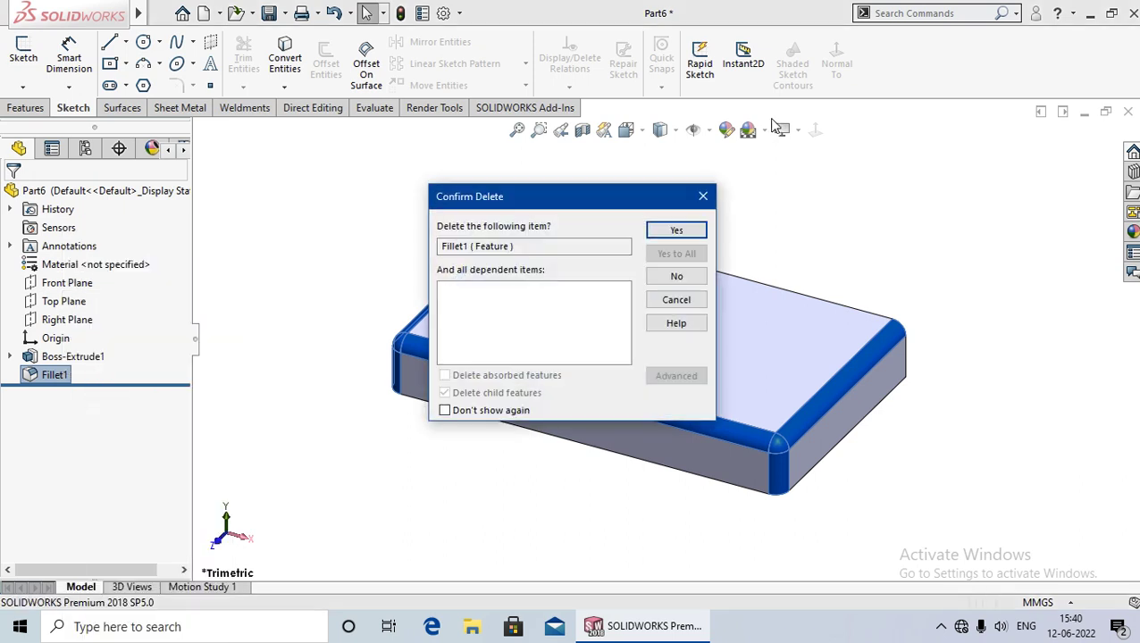
pyautogui.click(676, 230)
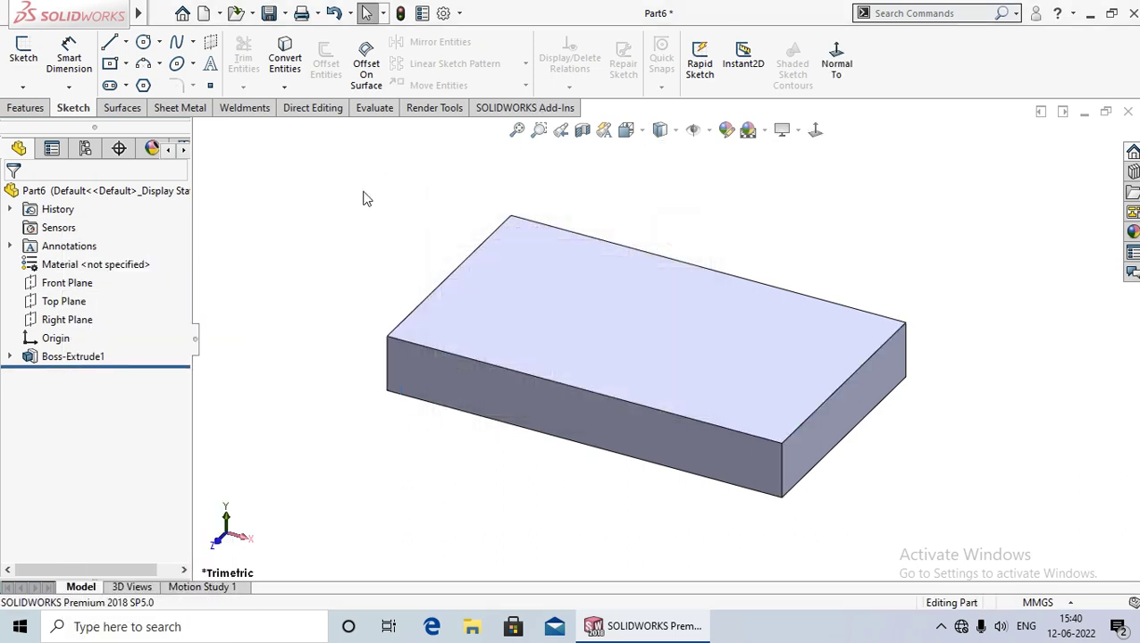
# Start a new Fillet feature from the Features tab, using the Variable Size Fillet type.
pyautogui.click(26, 108)
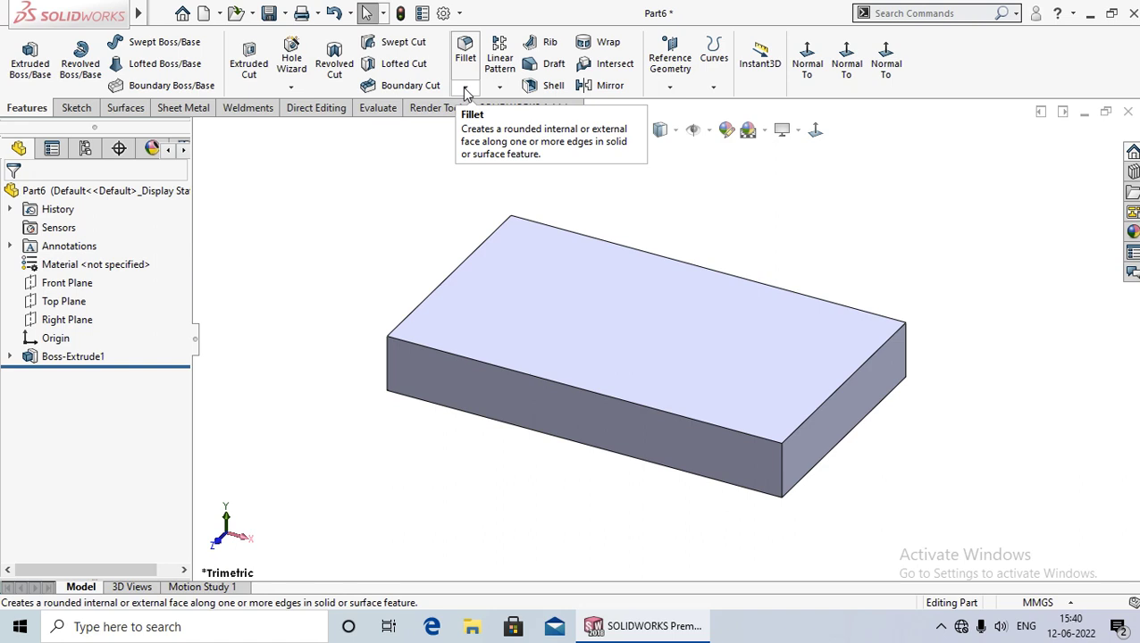
pyautogui.click(464, 89)
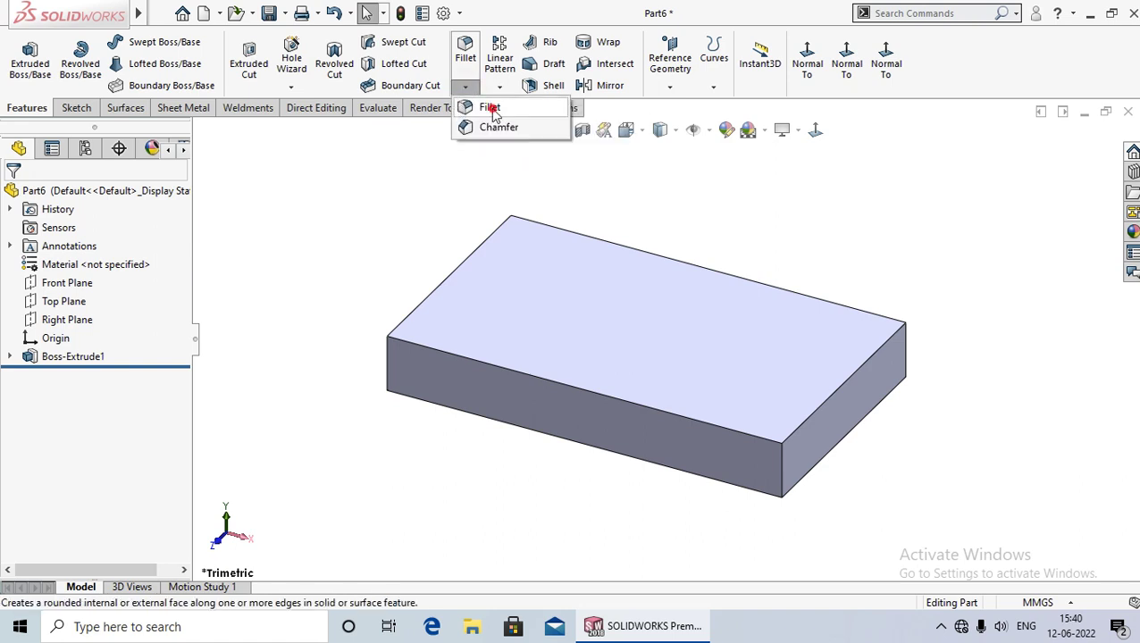
pyautogui.click(485, 109)
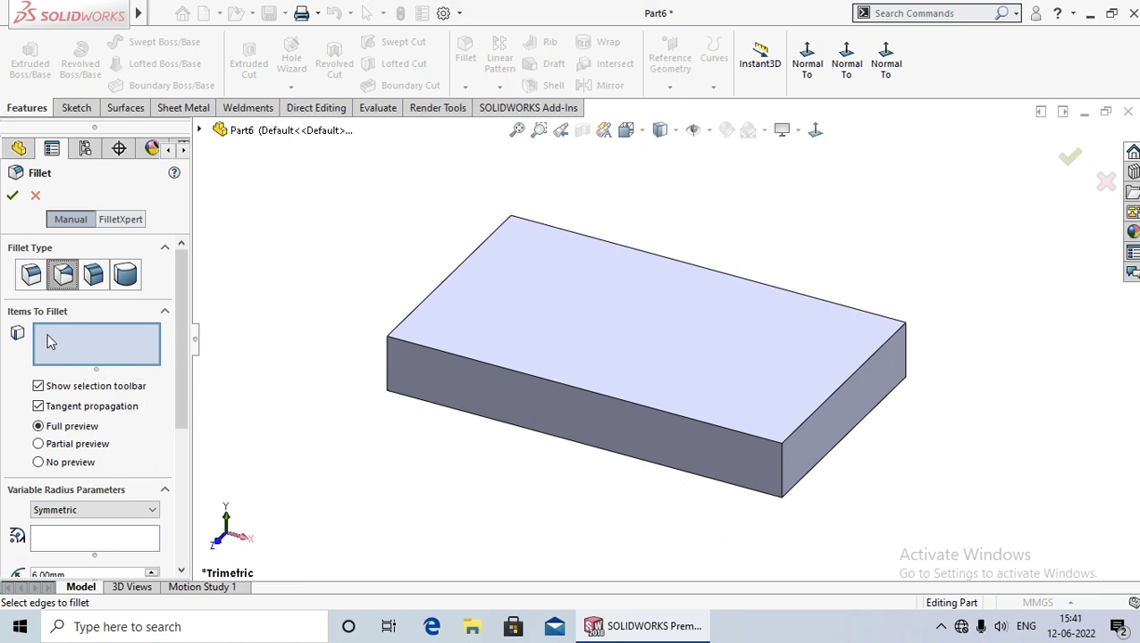
# Select the block's front top edge as Edge<1> in Items To Fillet.
pyautogui.click(95, 344)
pyautogui.moveTo(310, 354); pyautogui.dragTo(300, 376, button='middle')
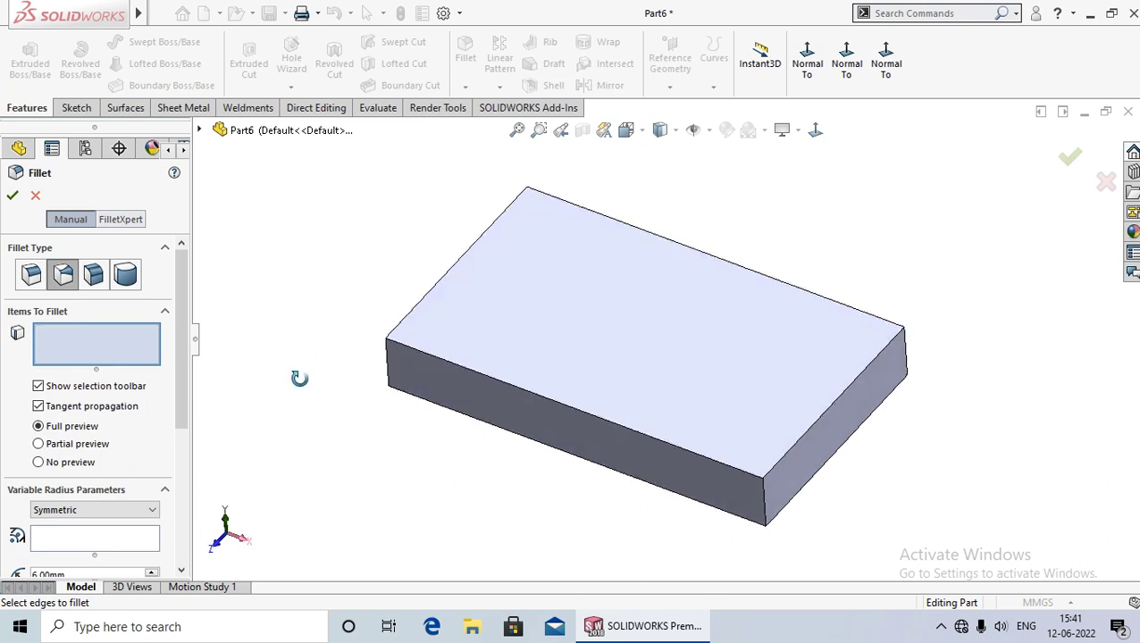
pyautogui.click(456, 367)
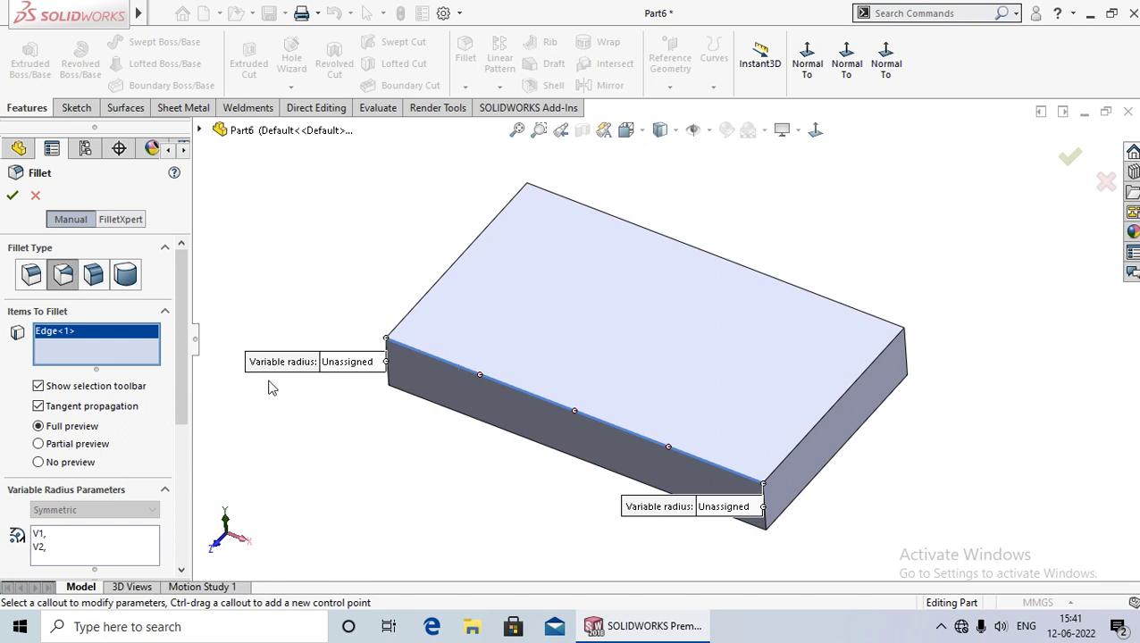
pyautogui.moveTo(288, 363); pyautogui.dragTo(249, 306)
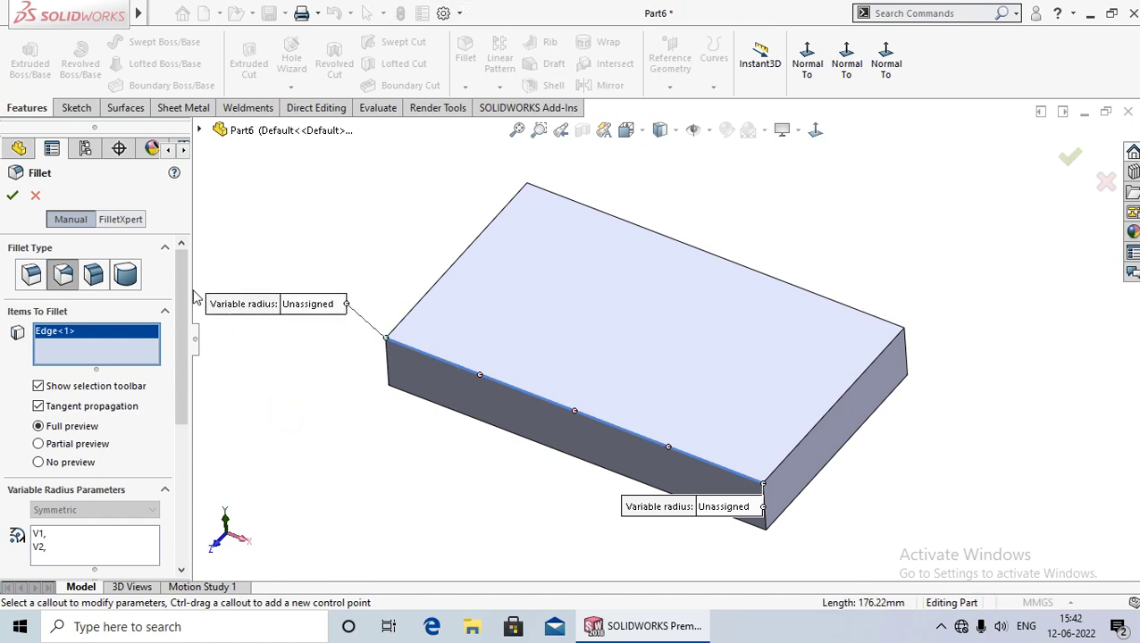
pyautogui.moveTo(183, 285); pyautogui.dragTo(188, 411)
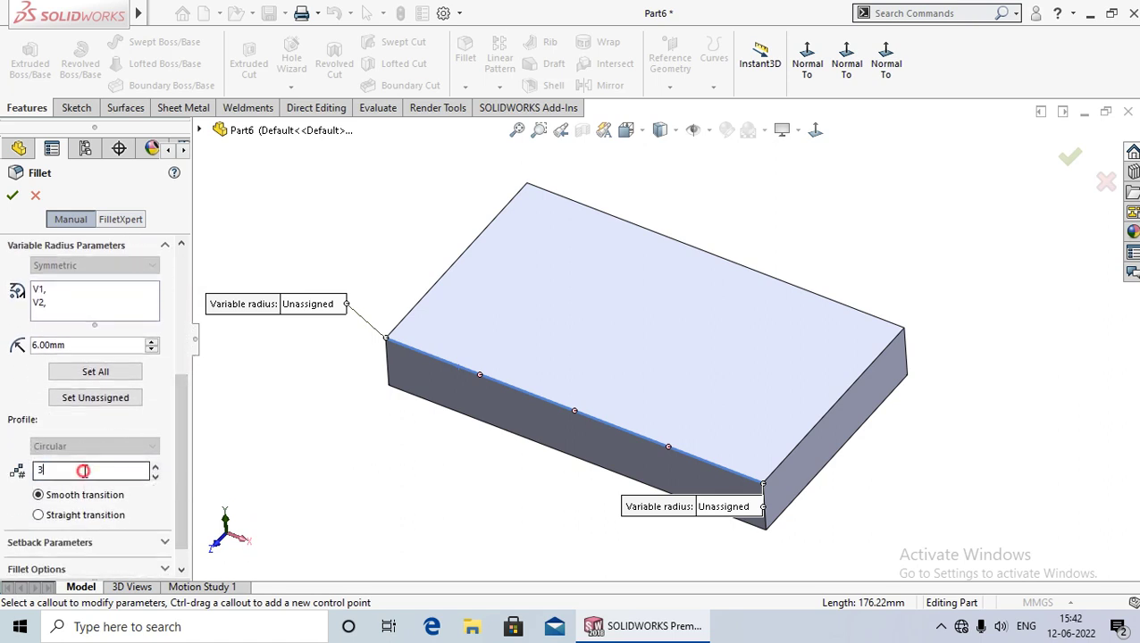
# Set 4 control points along the edge and give endpoint V1 a 5mm radius.
pyautogui.click(86, 471)
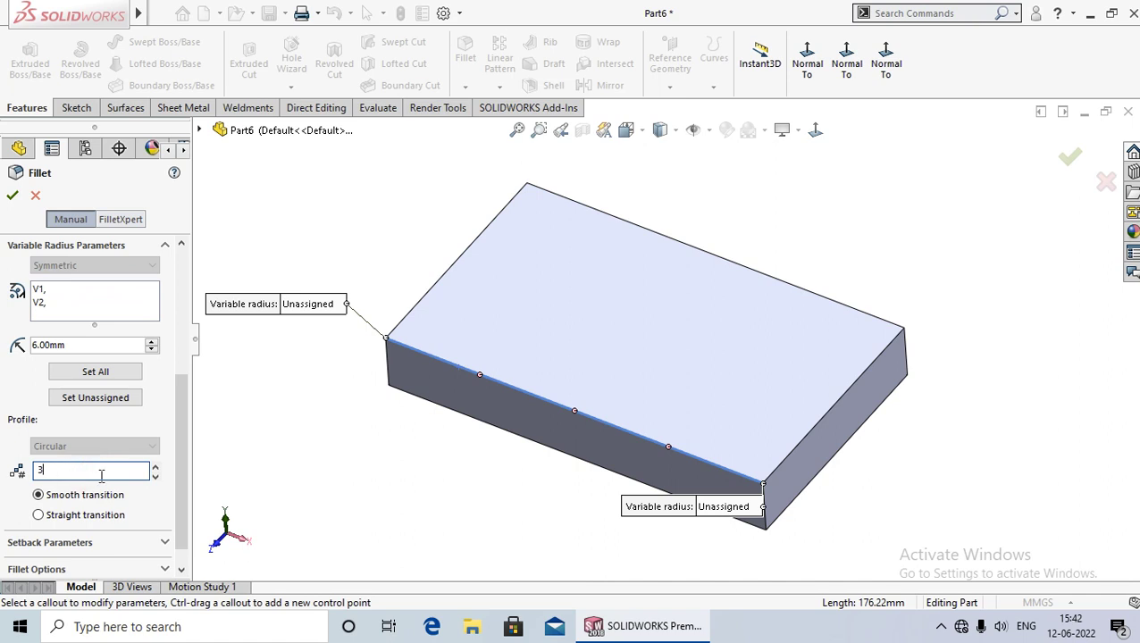
pyautogui.click(155, 467)
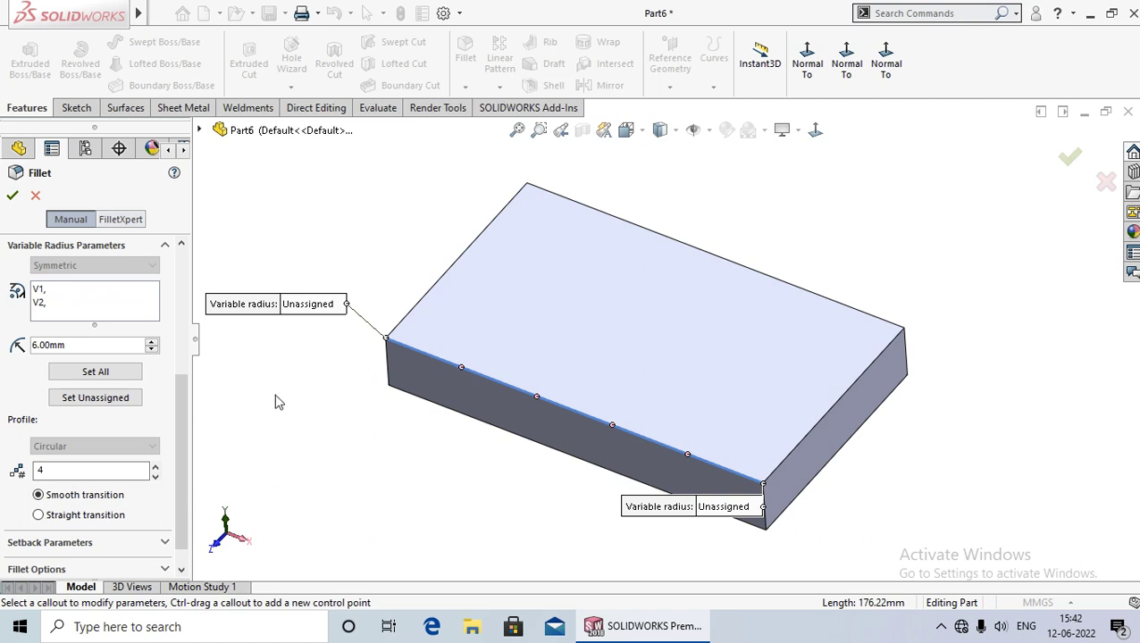
pyautogui.click(318, 307)
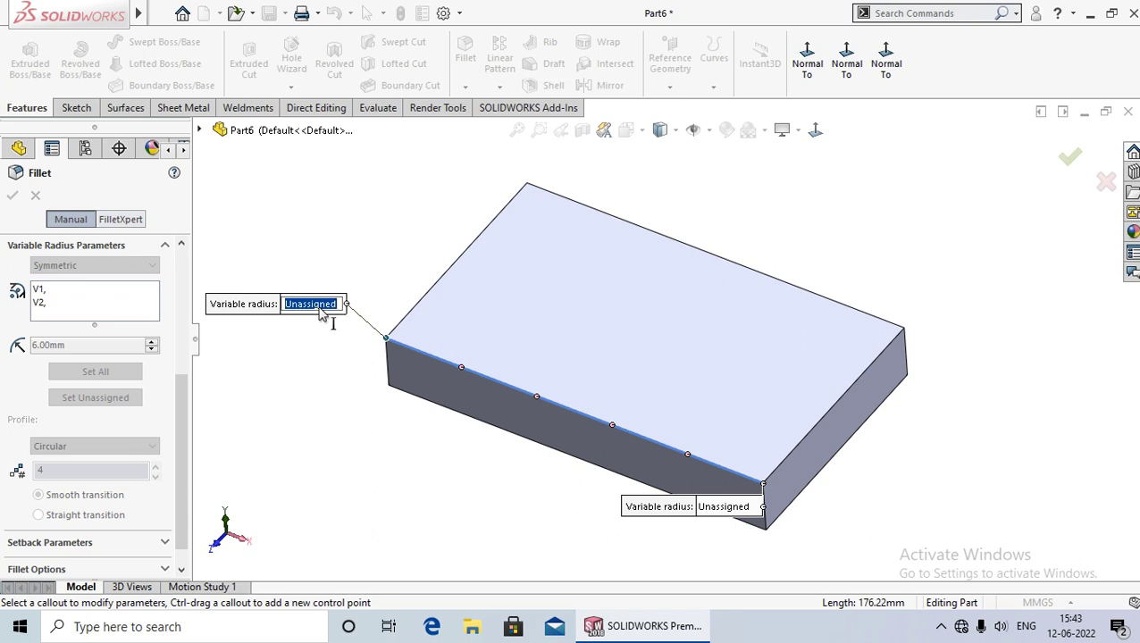
pyautogui.write('5')
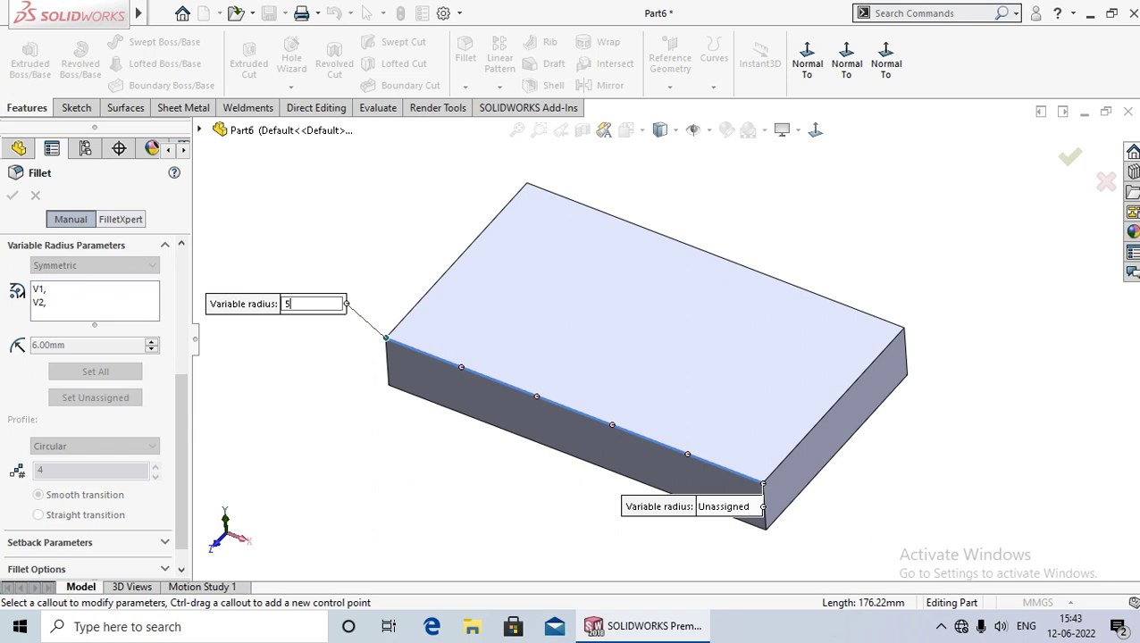
pyautogui.press('Return')
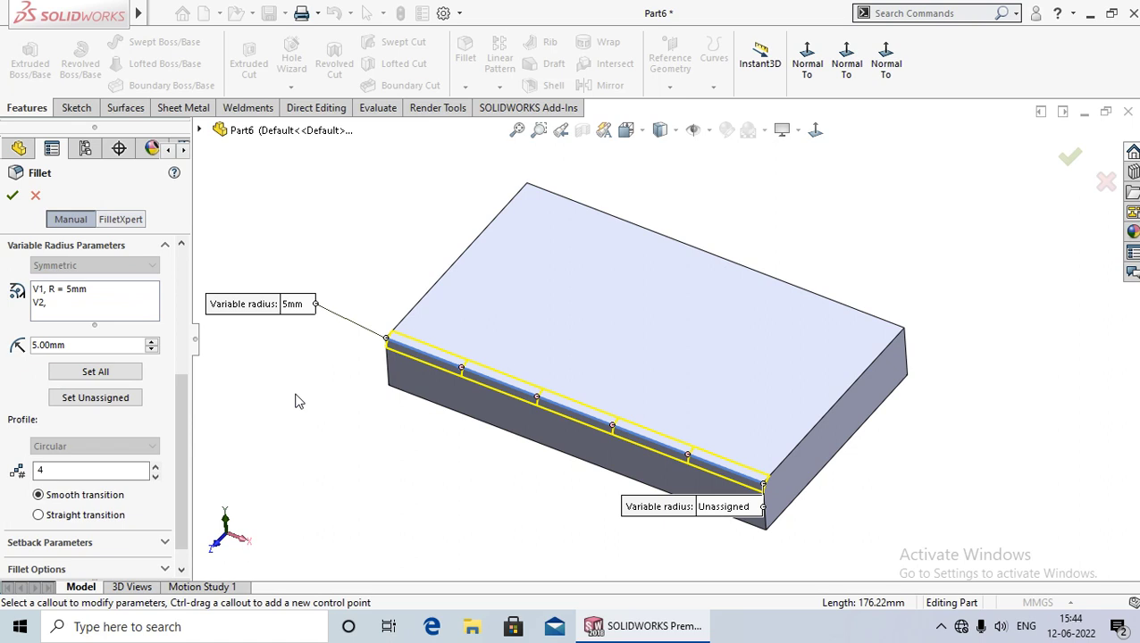
# Set the 20% control point P1 to a 6mm radius.
pyautogui.click(460, 369)
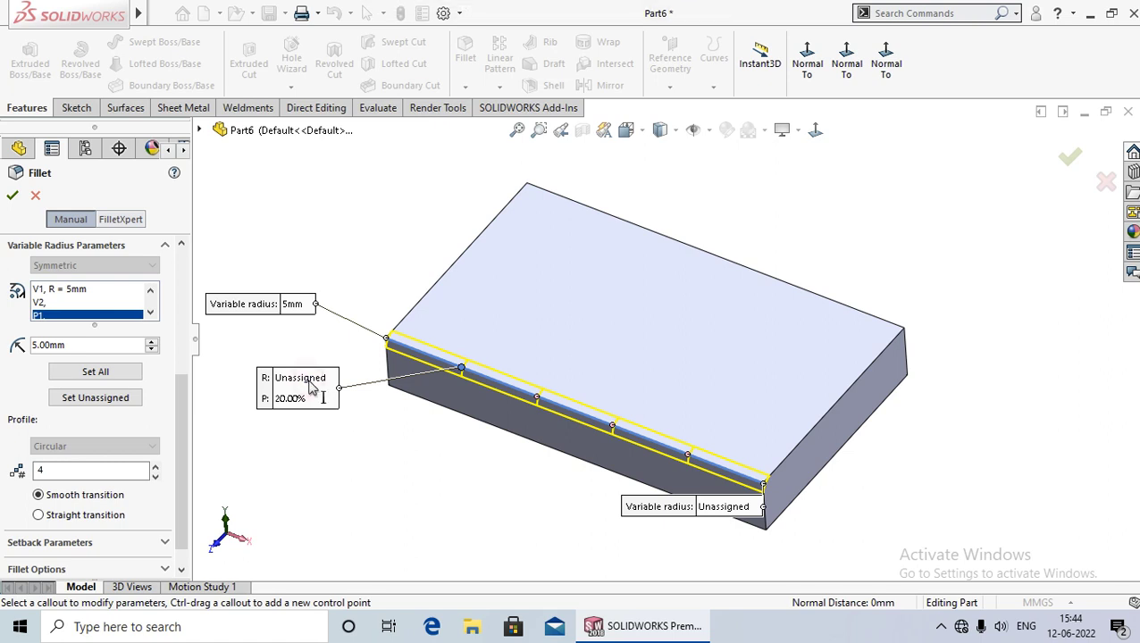
pyautogui.click(309, 382)
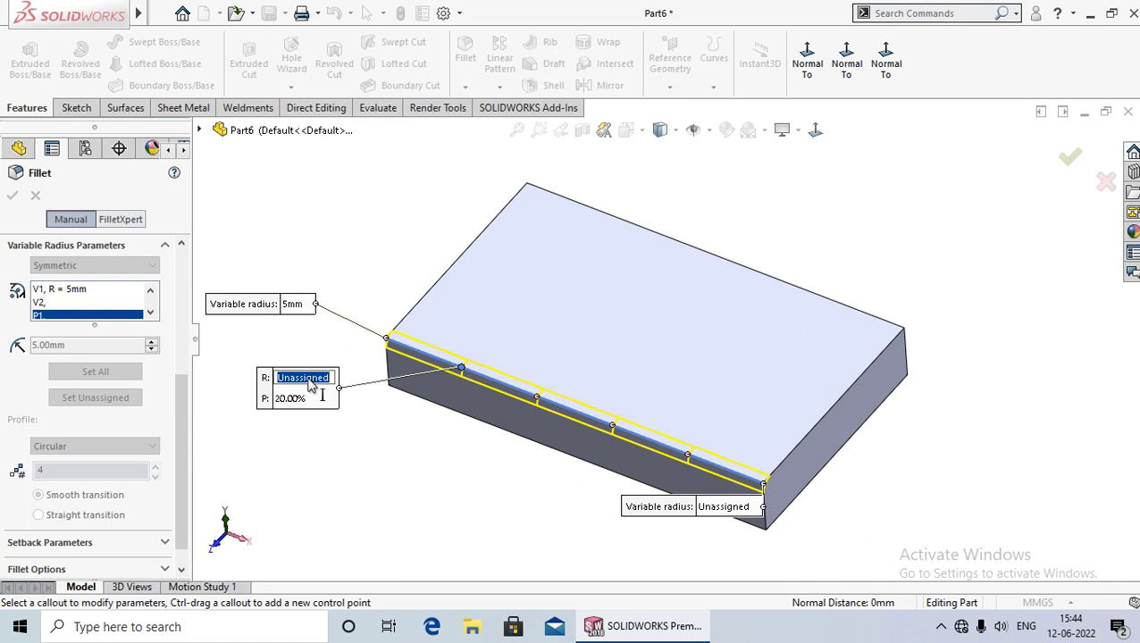
pyautogui.write('6')
pyautogui.press('Return')
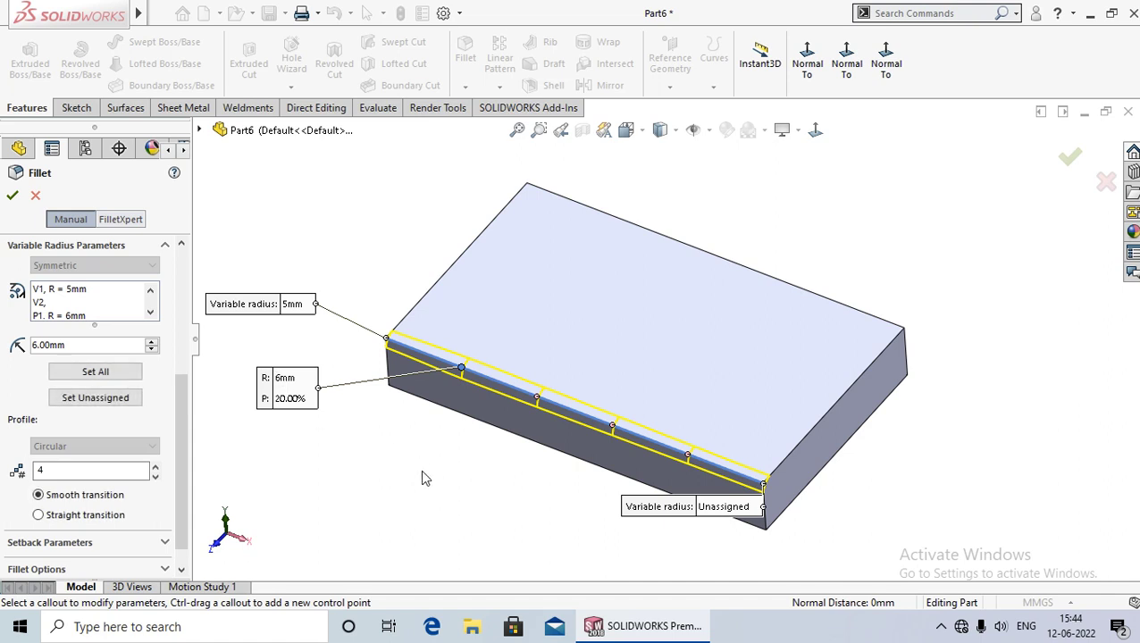
# Set the 40% control point P2 to a 7mm radius.
pyautogui.click(536, 398)
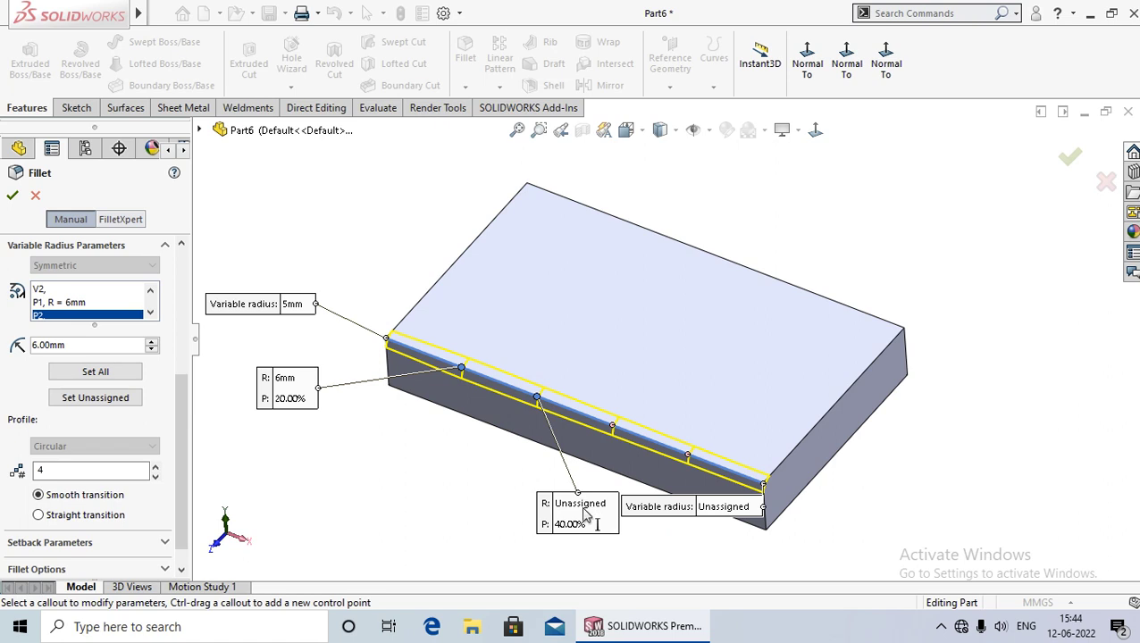
pyautogui.moveTo(576, 515); pyautogui.dragTo(455, 487)
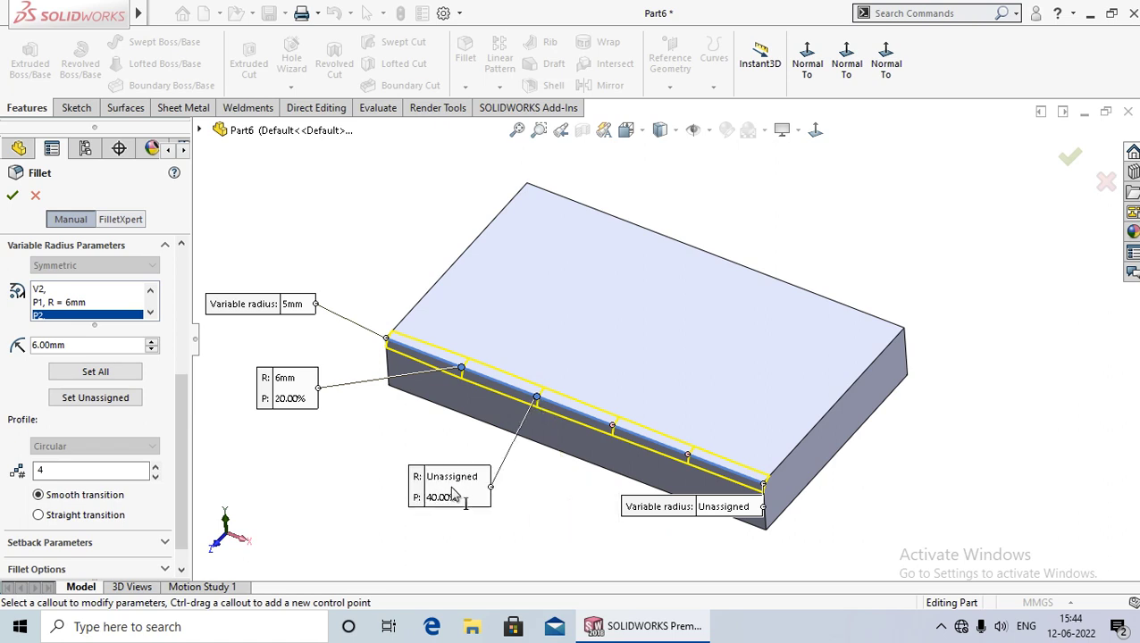
pyautogui.click(456, 478)
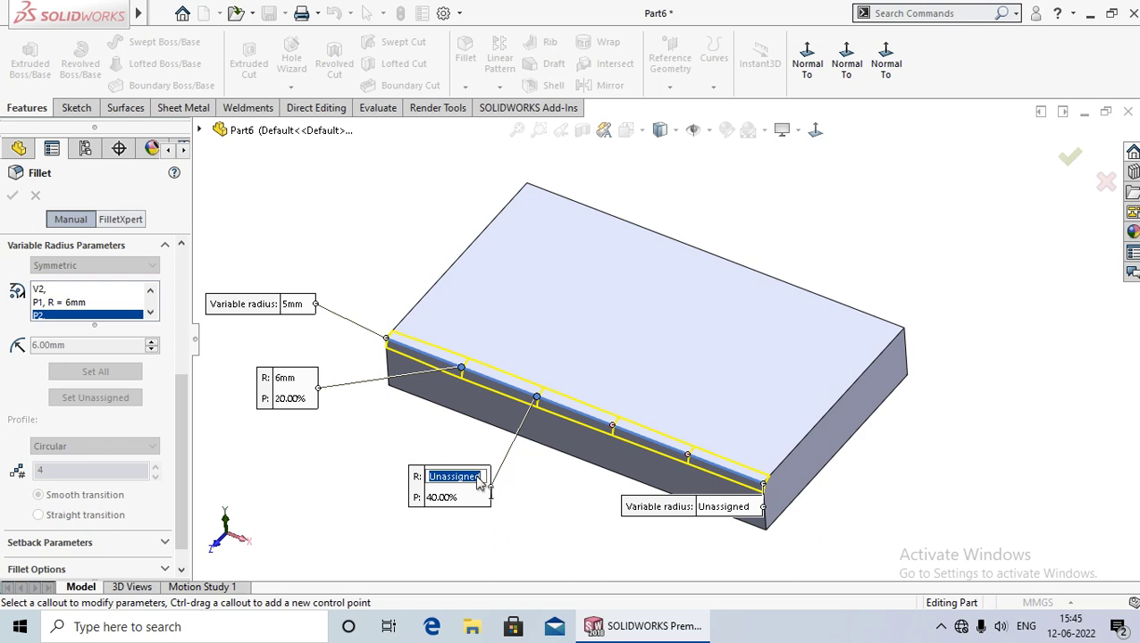
pyautogui.write('7')
pyautogui.press('Return')
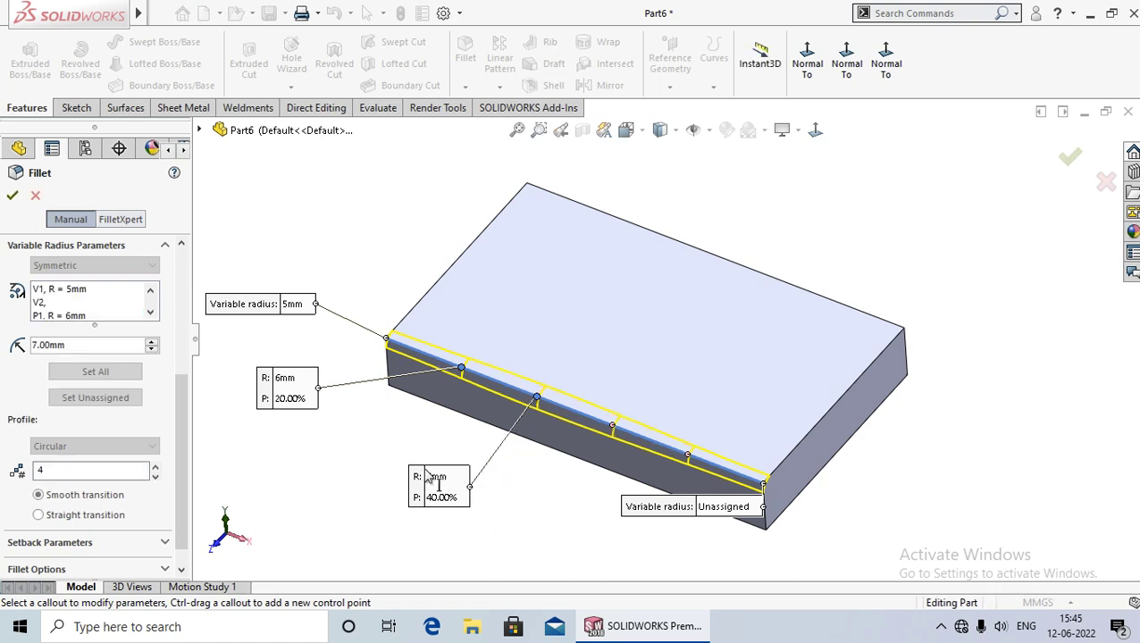
# Set the 60% control point P3 to an 8mm radius.
pyautogui.click(610, 431)
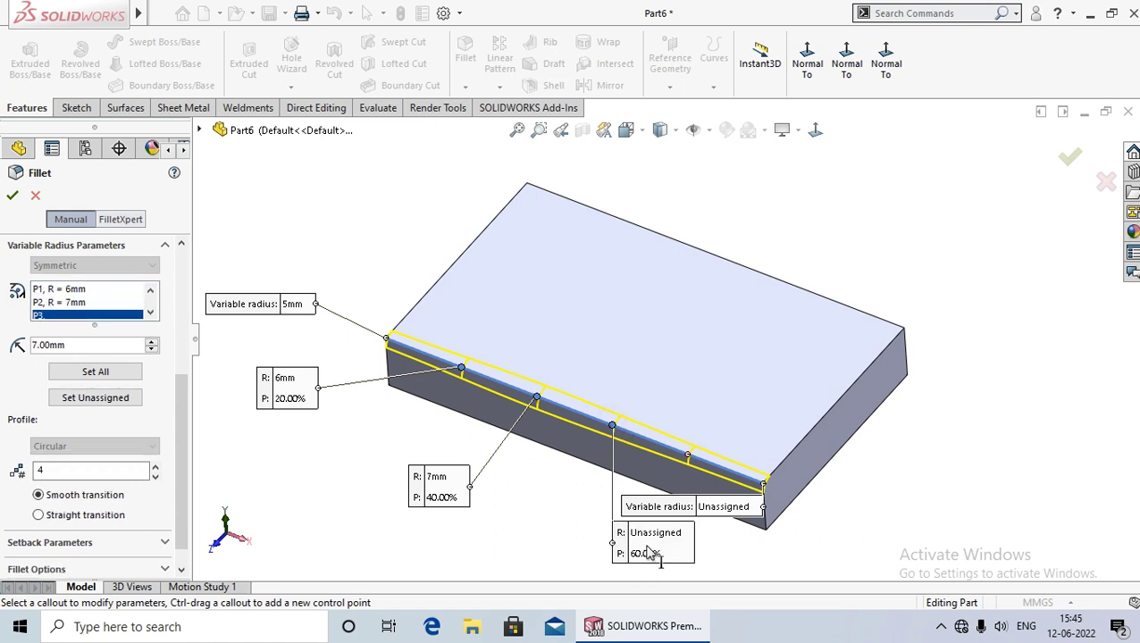
pyautogui.moveTo(647, 546); pyautogui.dragTo(492, 533)
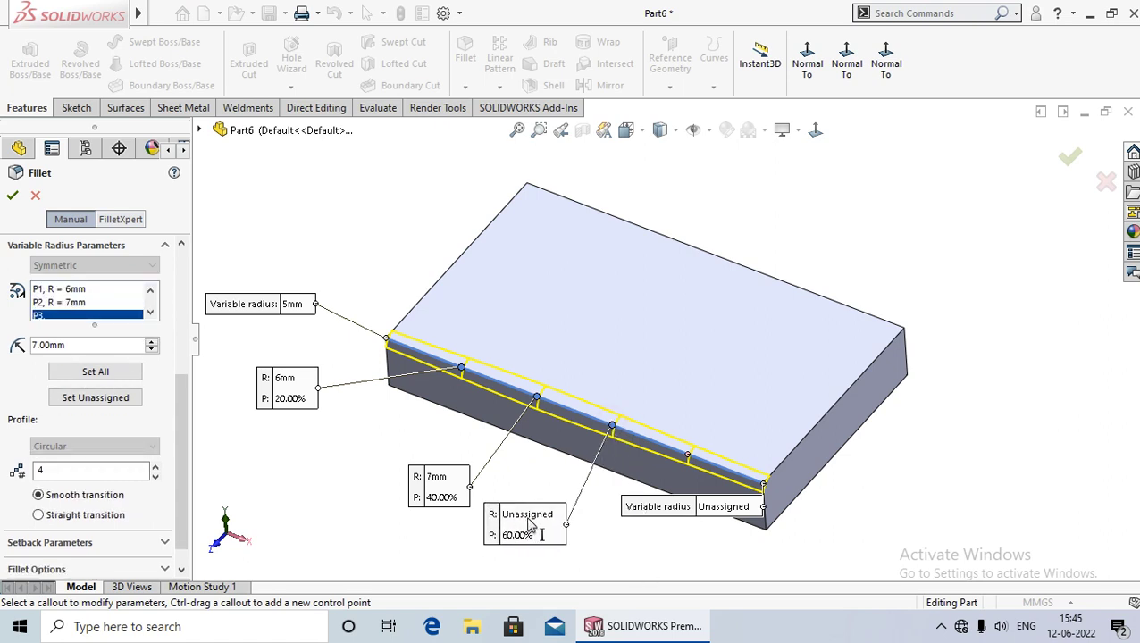
pyautogui.click(530, 516)
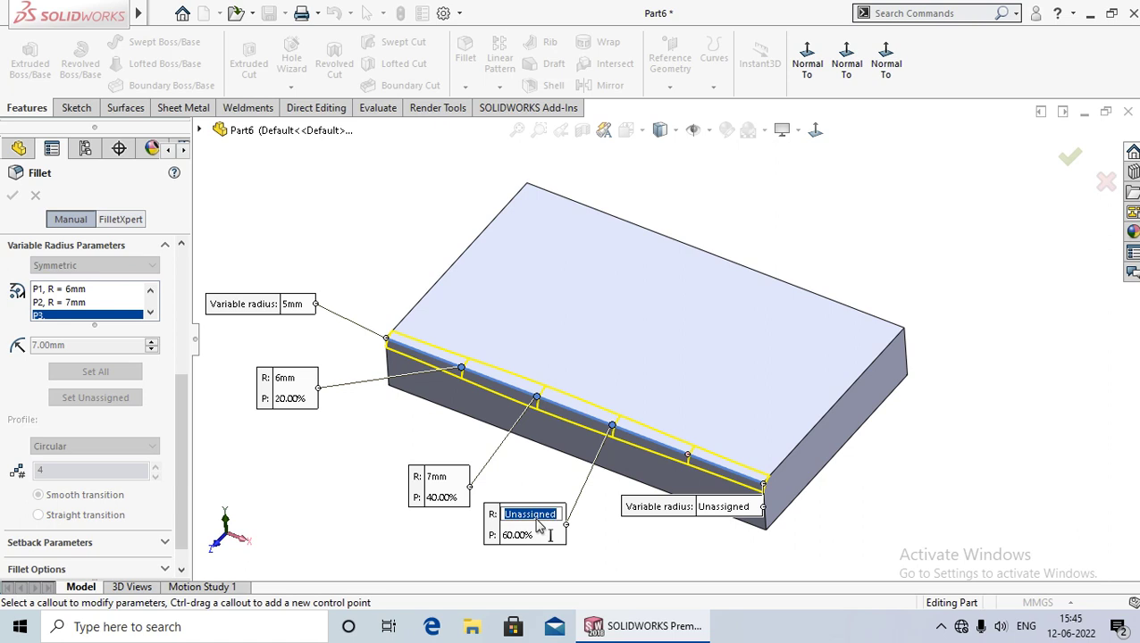
pyautogui.write('8')
pyautogui.press('Return')
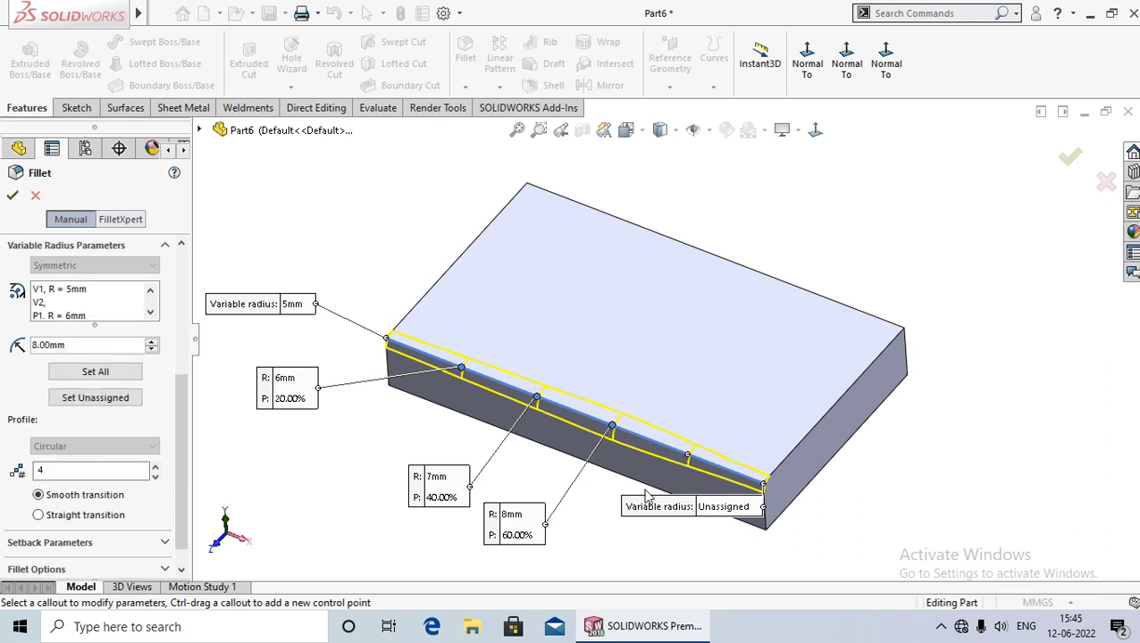
# Set the 80% control point P4 to a 9mm radius.
pyautogui.scroll(-2, 719, 526)
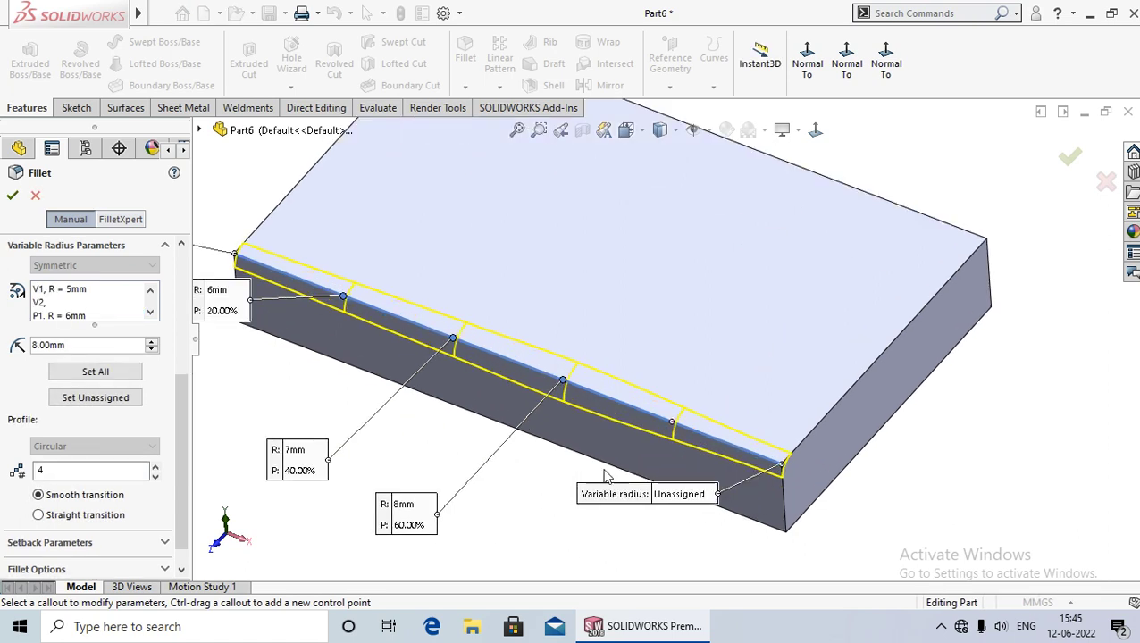
pyautogui.click(671, 423)
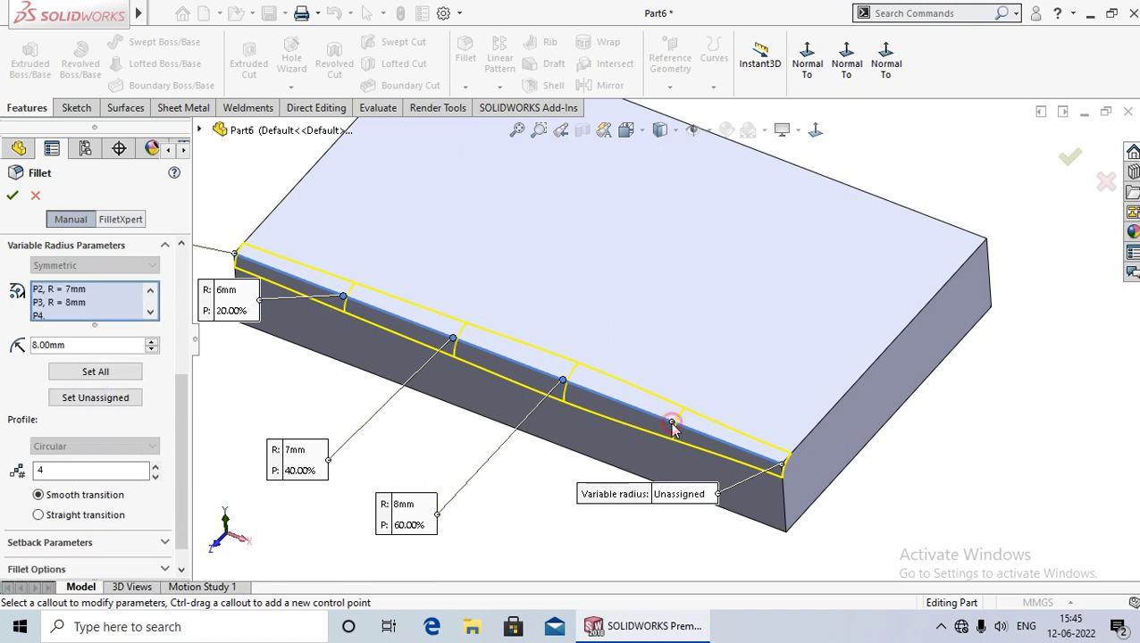
pyautogui.click(825, 363)
pyautogui.moveTo(826, 366); pyautogui.dragTo(808, 323)
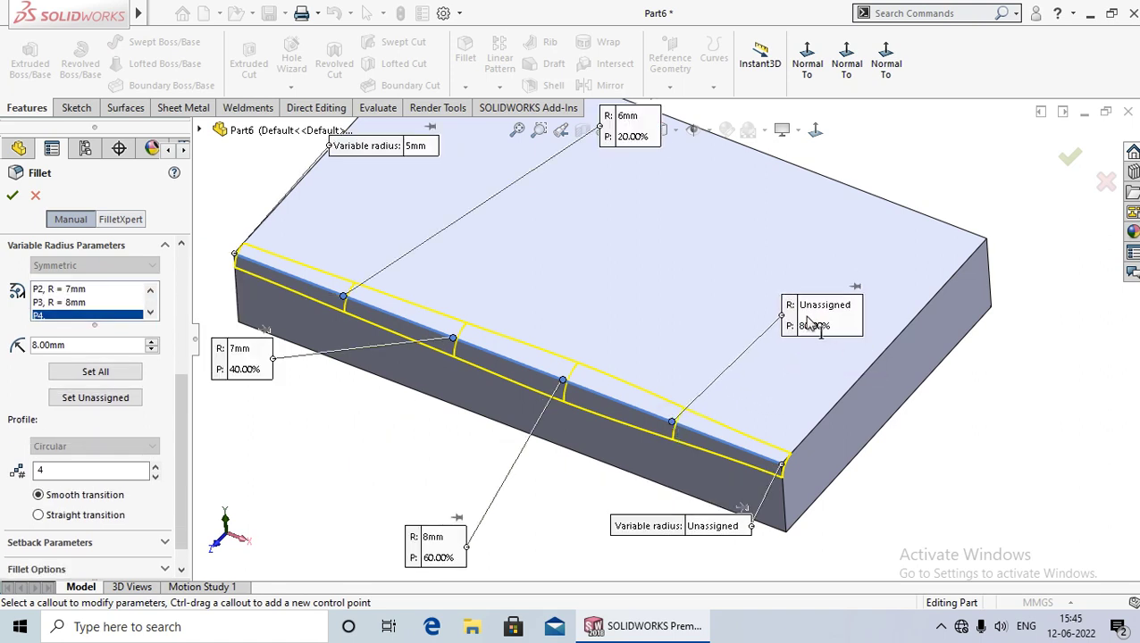
pyautogui.click(824, 305)
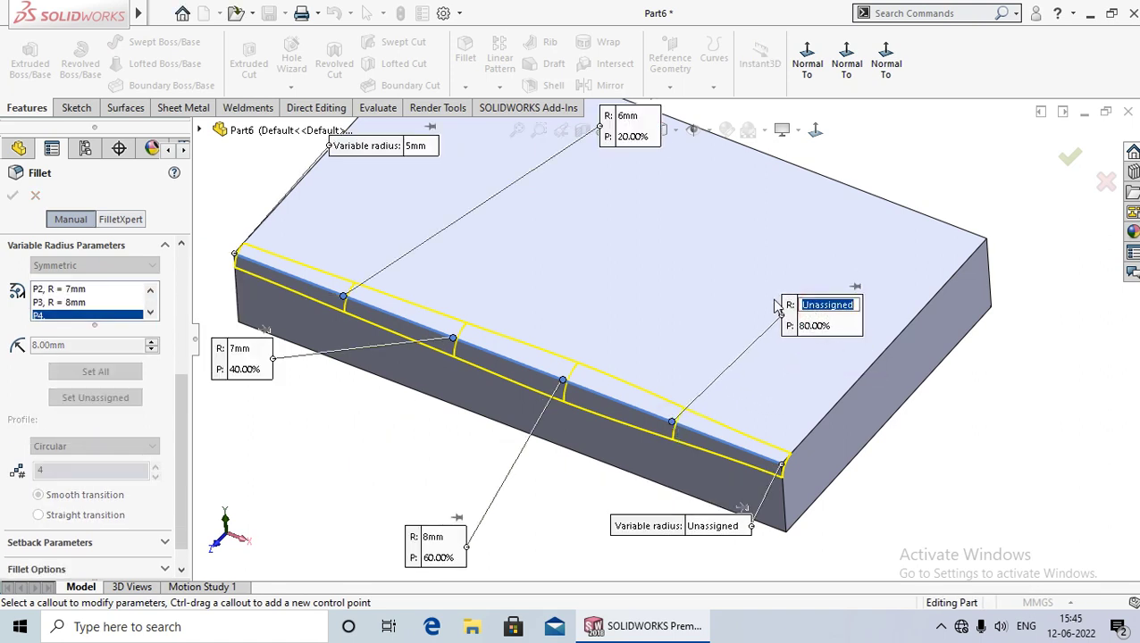
pyautogui.write('9')
pyautogui.press('Return')
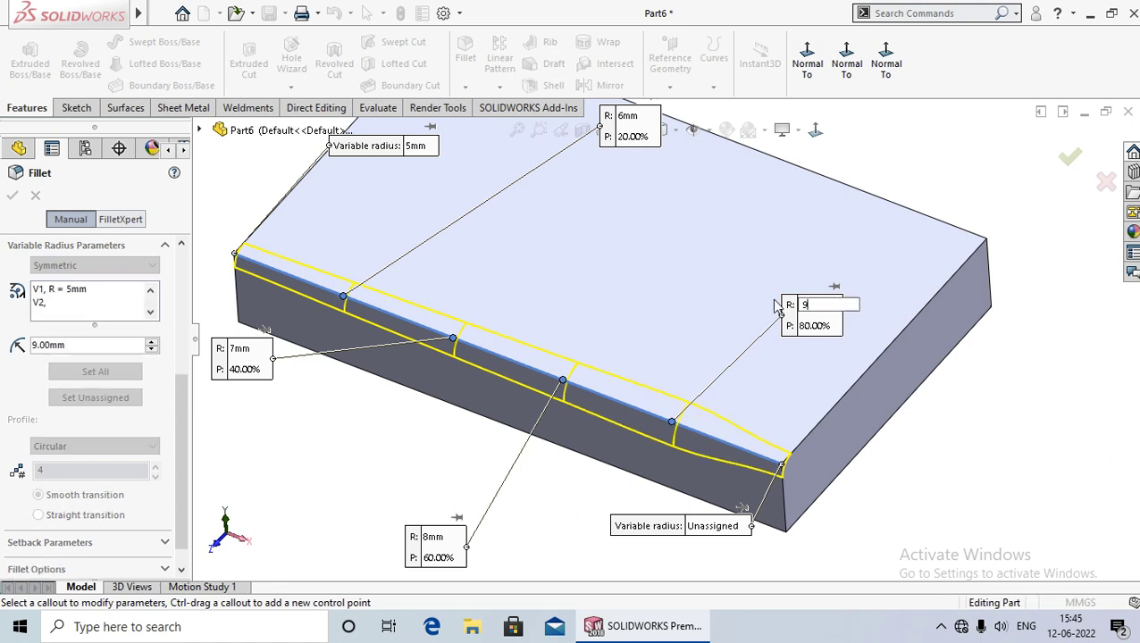
# Set the far endpoint V2 to a 10mm radius.
pyautogui.scroll(-2, 728, 527)
pyautogui.scroll(-2, 728, 527)
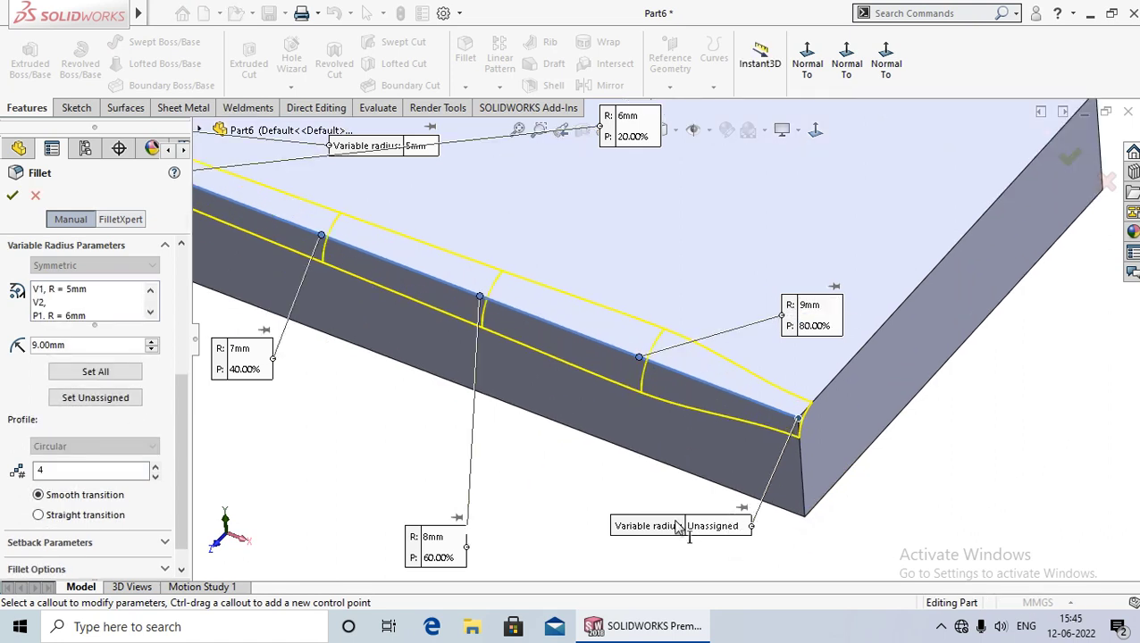
pyautogui.moveTo(592, 516); pyautogui.dragTo(595, 536)
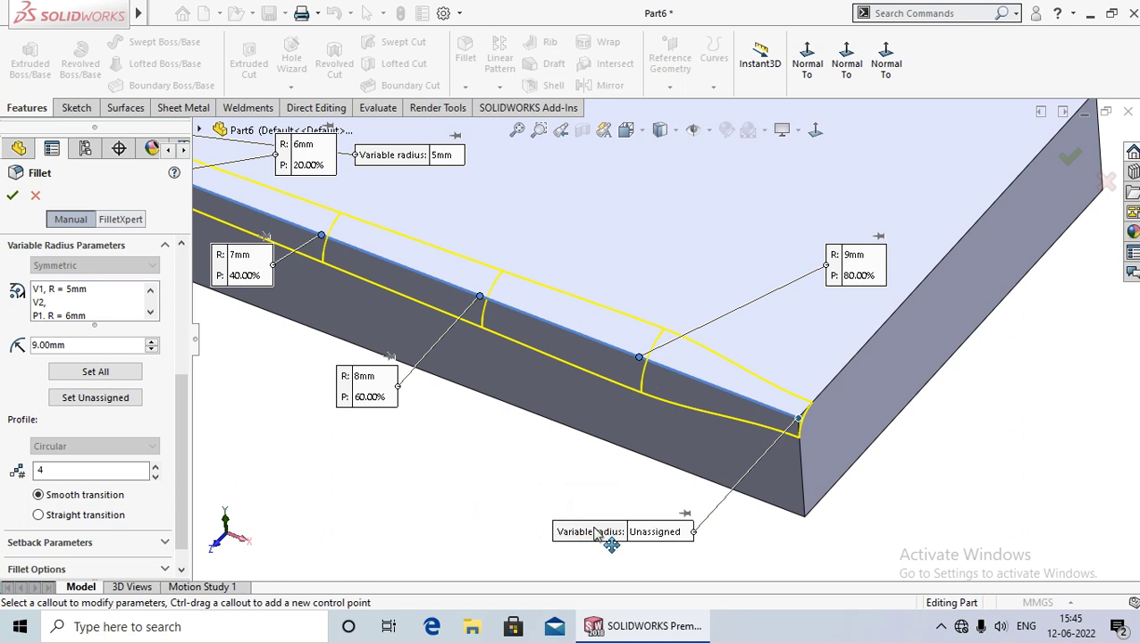
pyautogui.click(659, 533)
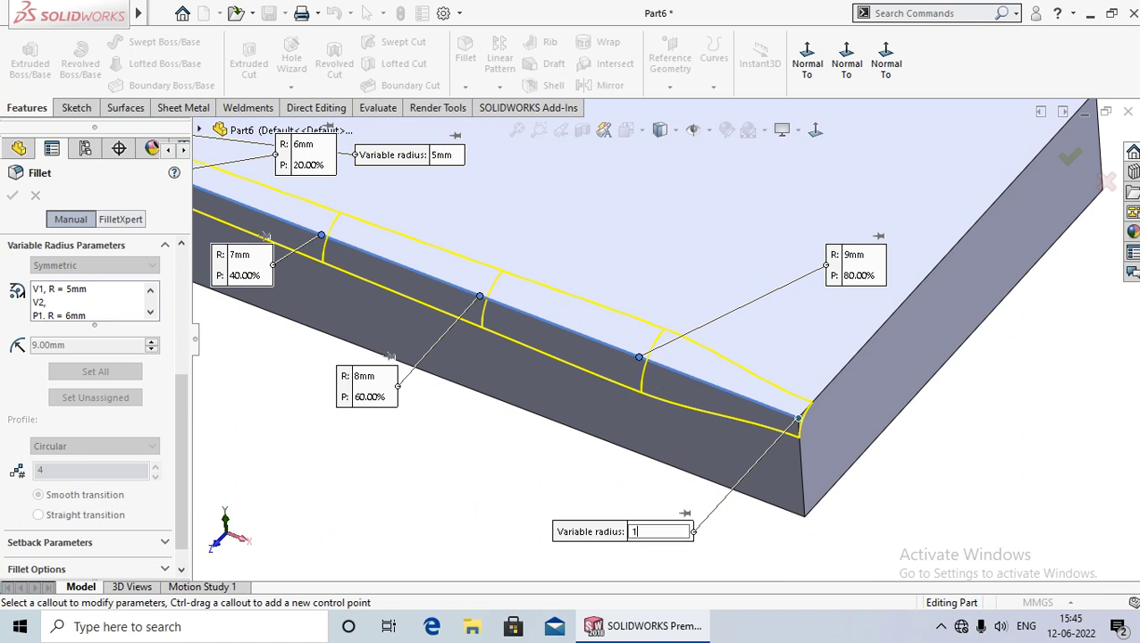
pyautogui.write('10')
pyautogui.press('Return')
# Keep the Circular profile and accept the fillet, creating VarFillet3 ranging from 5mm to 10mm.
pyautogui.scroll(3, 640, 536)
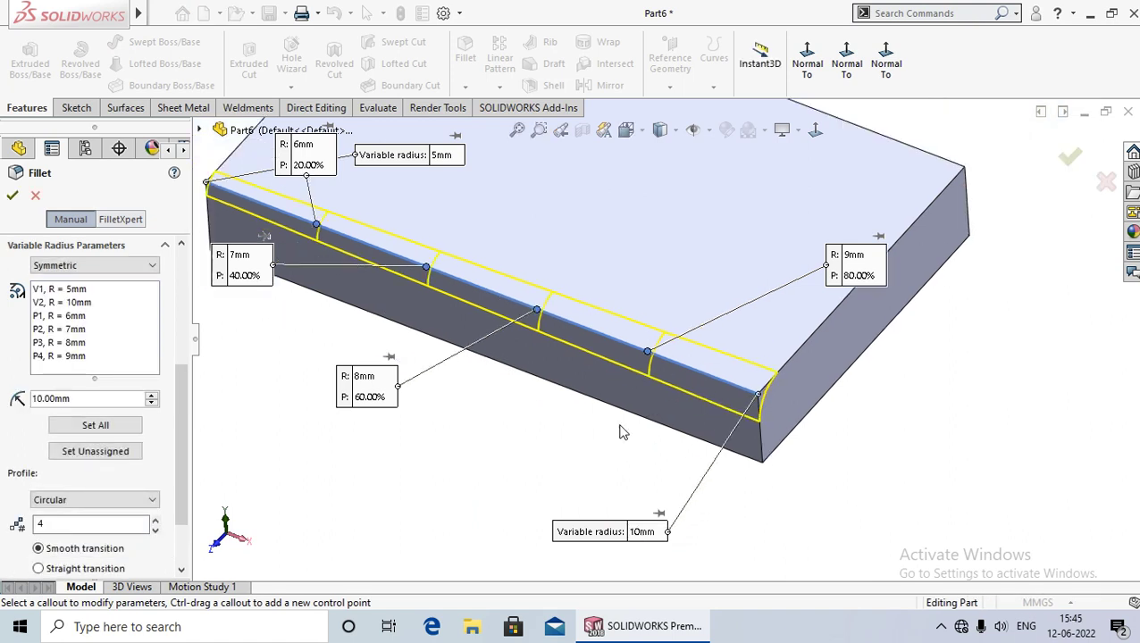
pyautogui.scroll(2, 618, 424)
pyautogui.scroll(3, 582, 458)
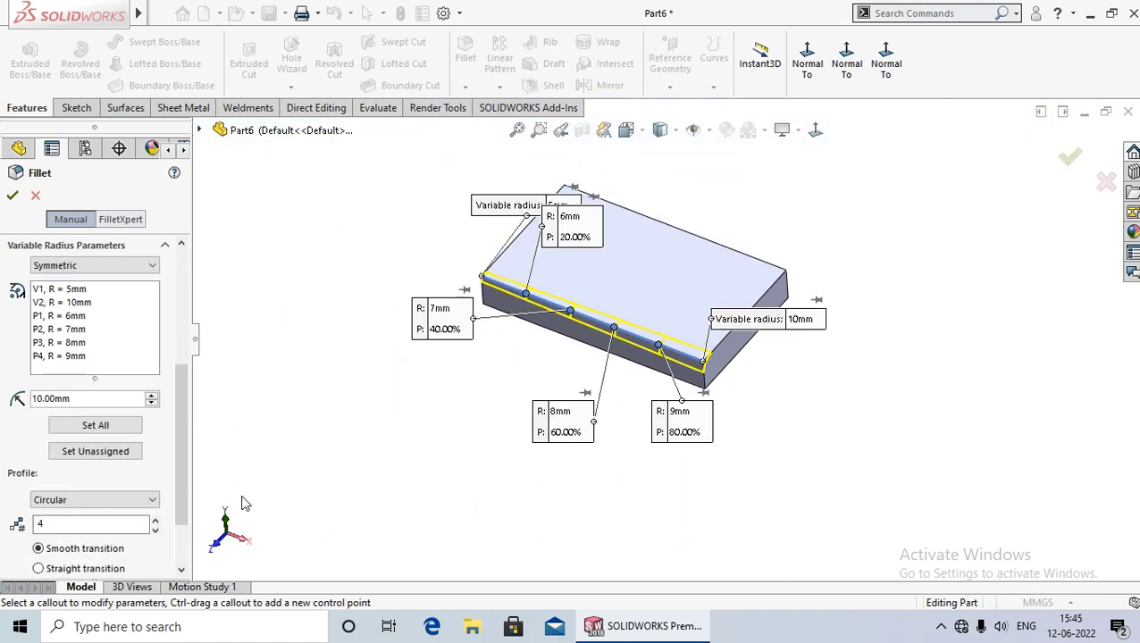
pyautogui.moveTo(185, 433); pyautogui.dragTo(185, 487)
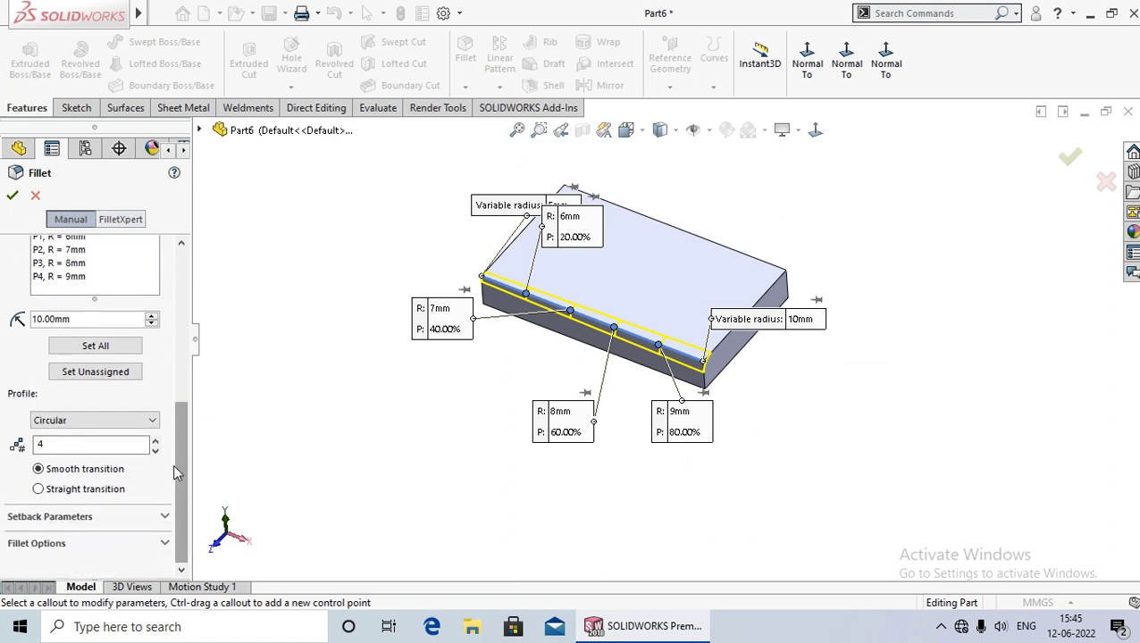
pyautogui.click(149, 421)
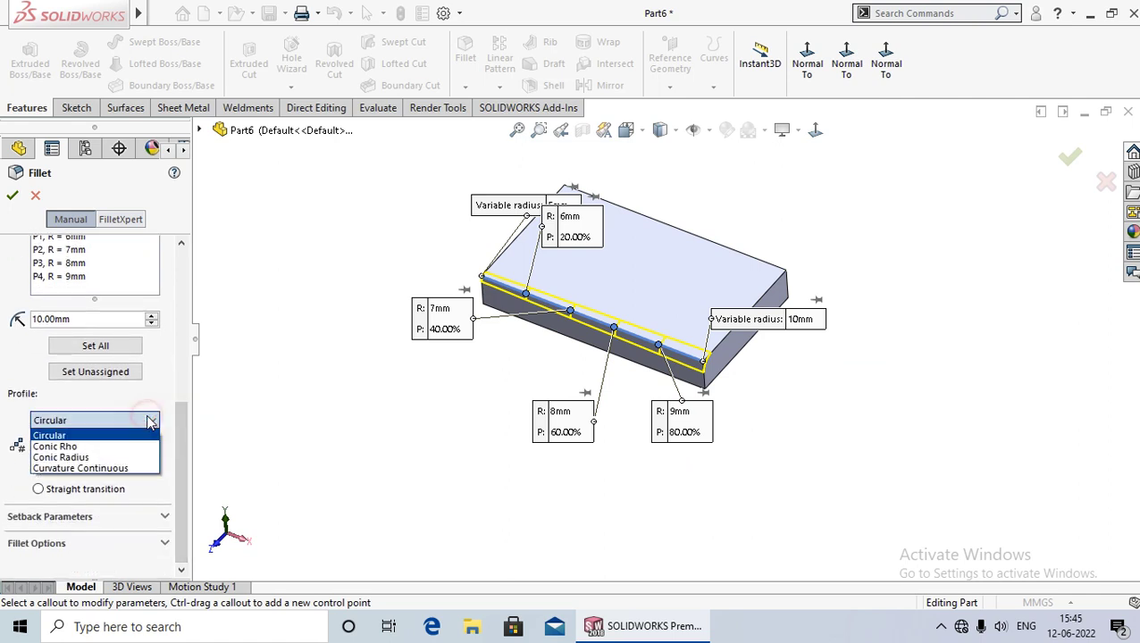
pyautogui.click(146, 422)
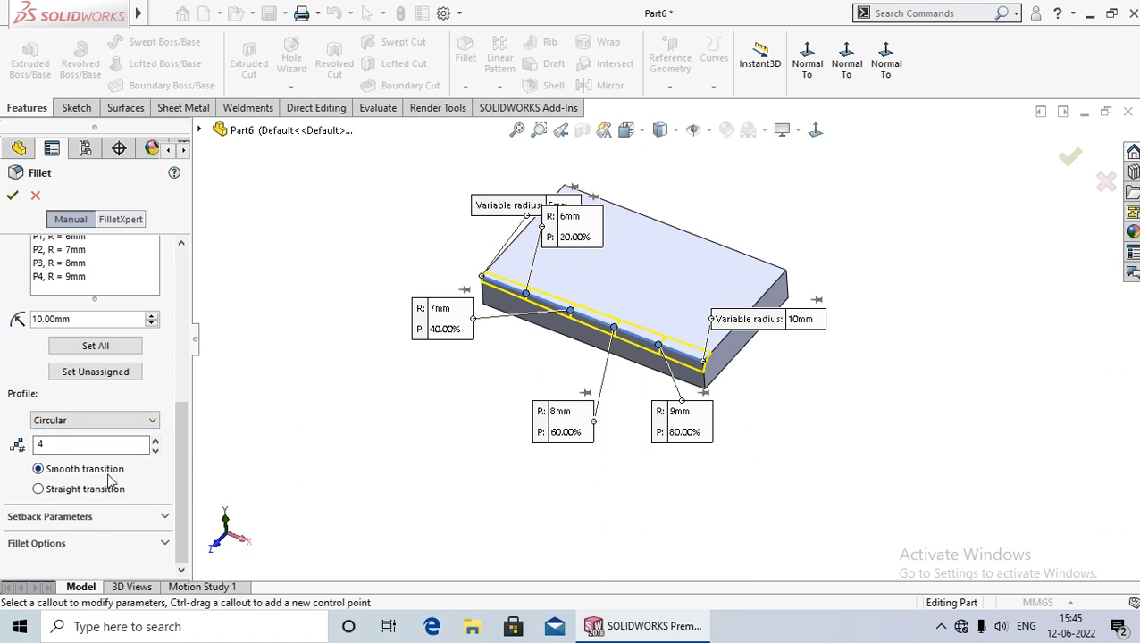
pyautogui.scroll(10, 183, 392)
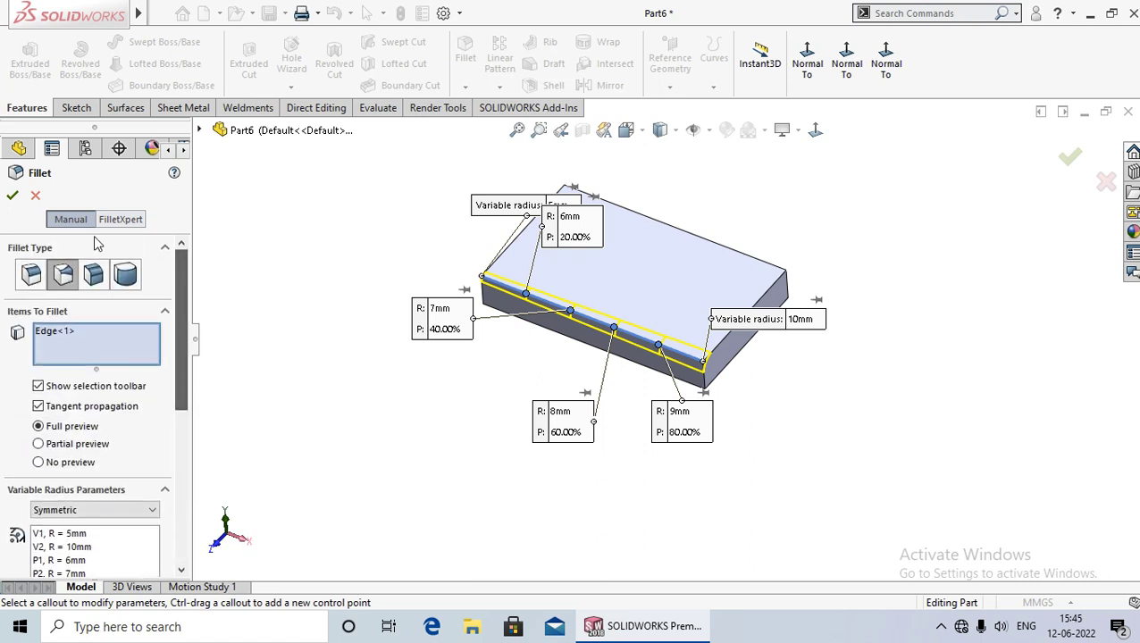
pyautogui.click(11, 195)
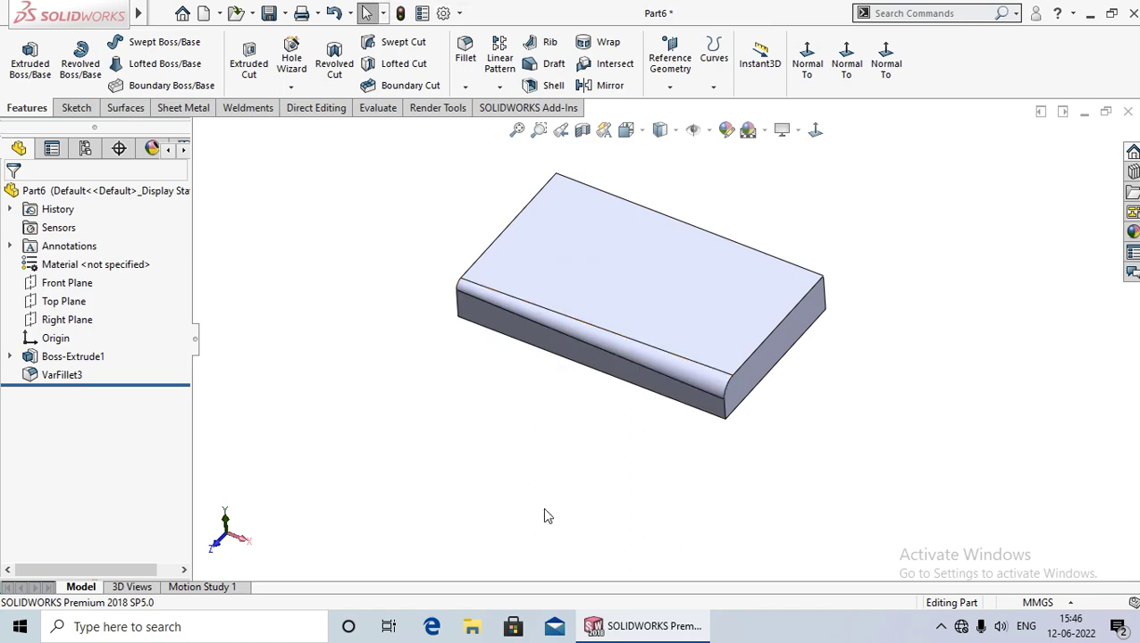
pyautogui.scroll(-4, 562, 326)
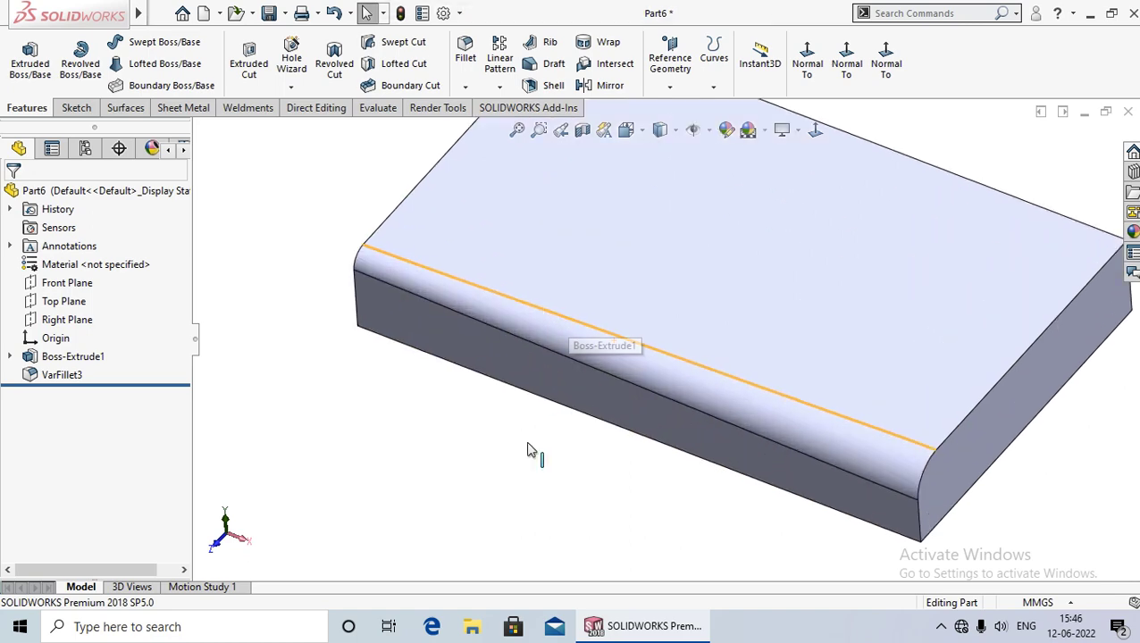
pyautogui.scroll(3, 534, 451)
pyautogui.scroll(2, 583, 483)
pyautogui.scroll(2, 706, 377)
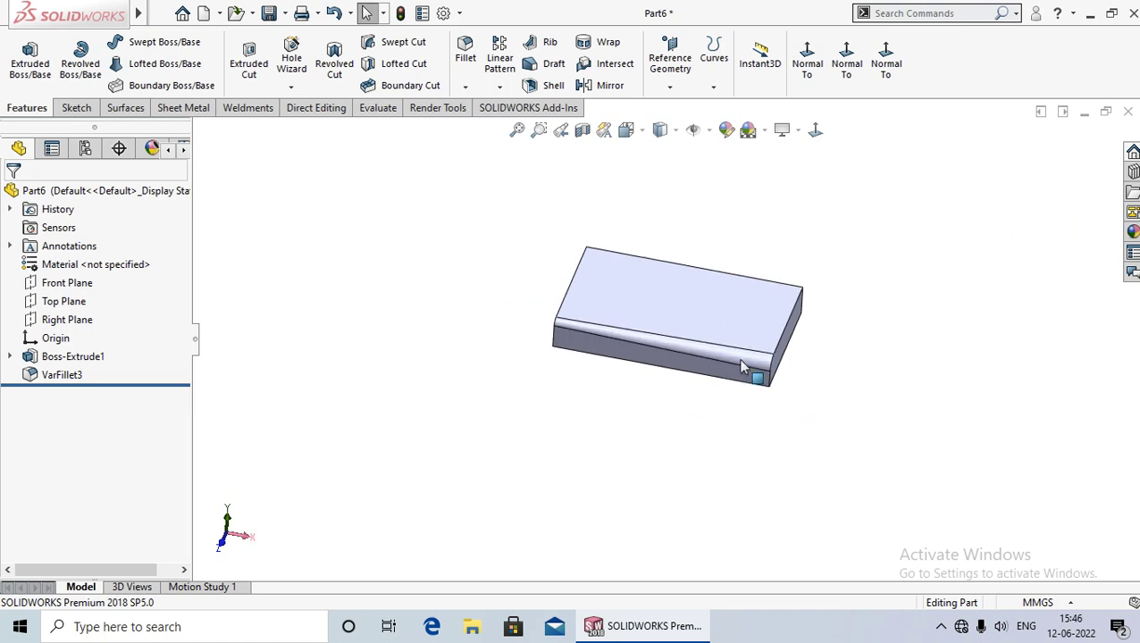
pyautogui.scroll(-1, 761, 377)
pyautogui.scroll(-2, 763, 380)
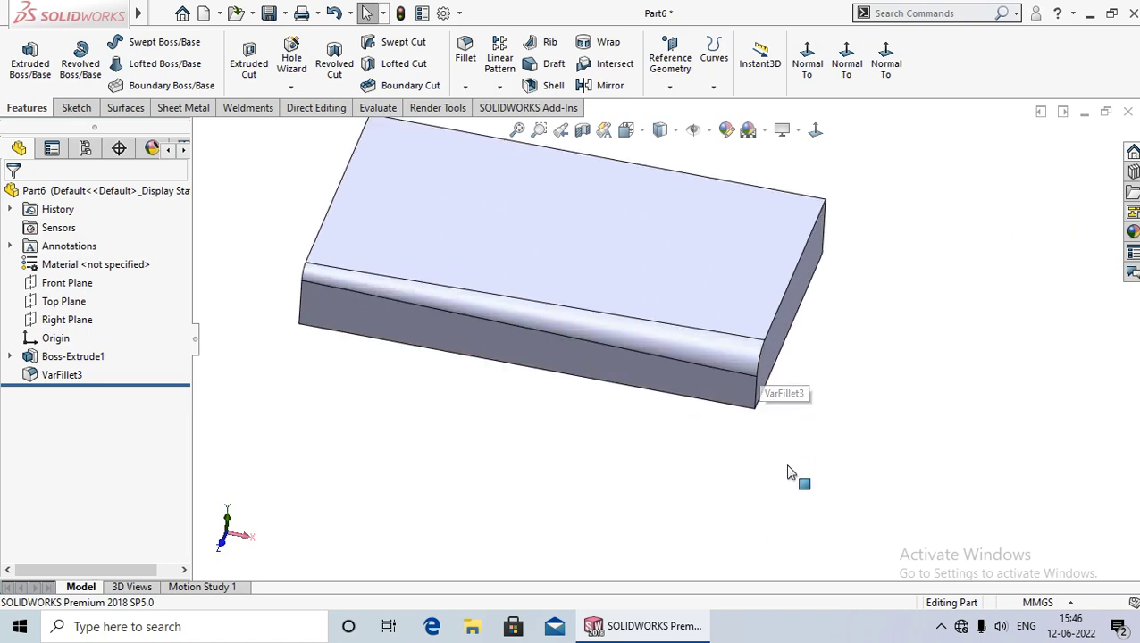
pyautogui.scroll(2, 791, 480)
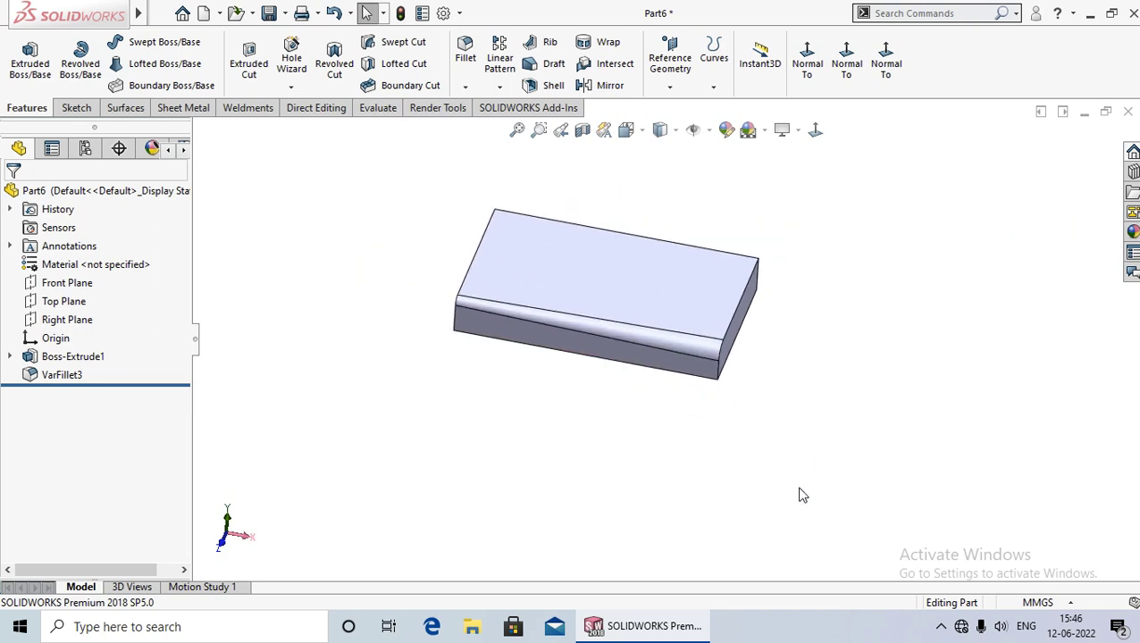
pyautogui.scroll(-2, 638, 308)
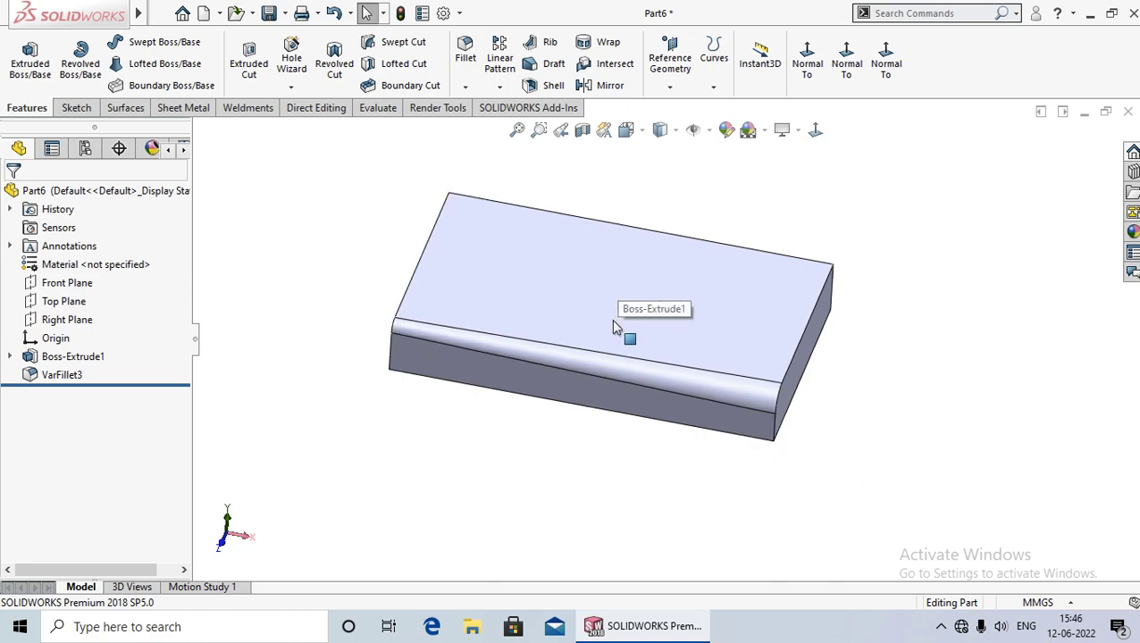